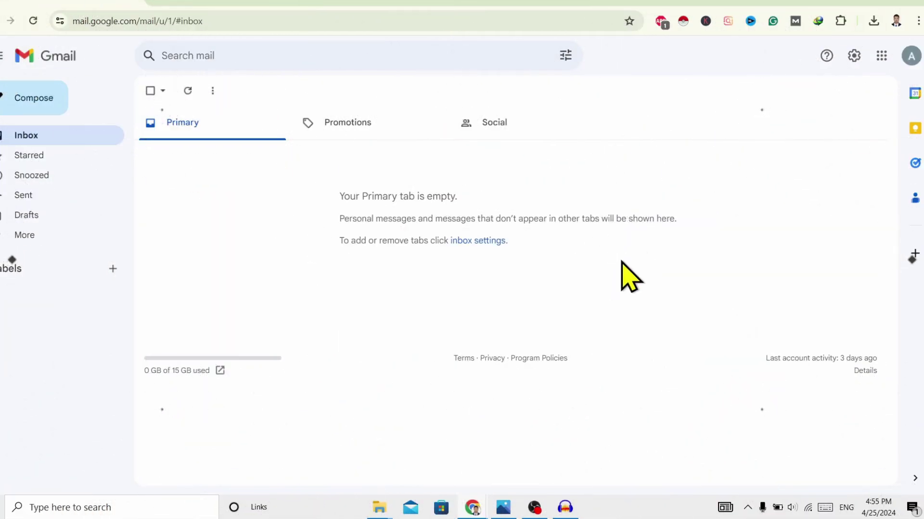
Step: Show the Google apps list from the Gmail header
left_click(881, 56)
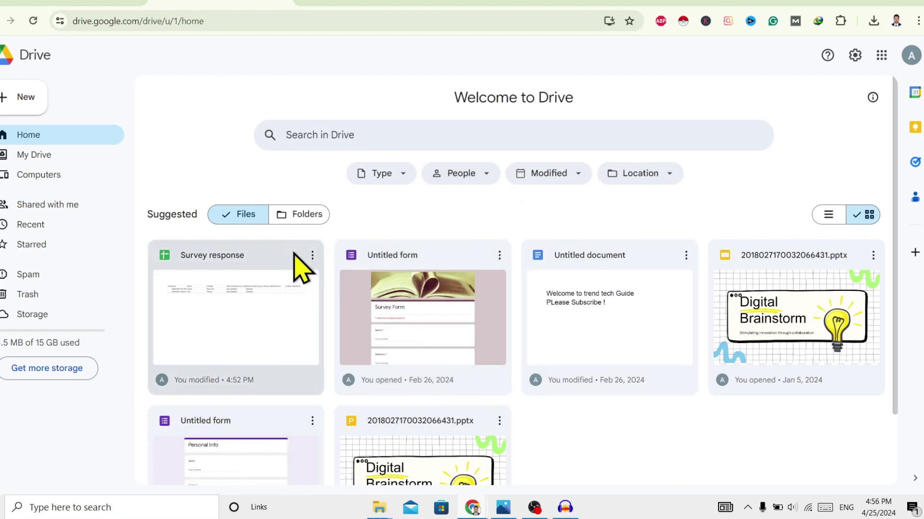
Step: Open Share settings for the Survey response spreadsheet from its card menu
left_click(312, 257)
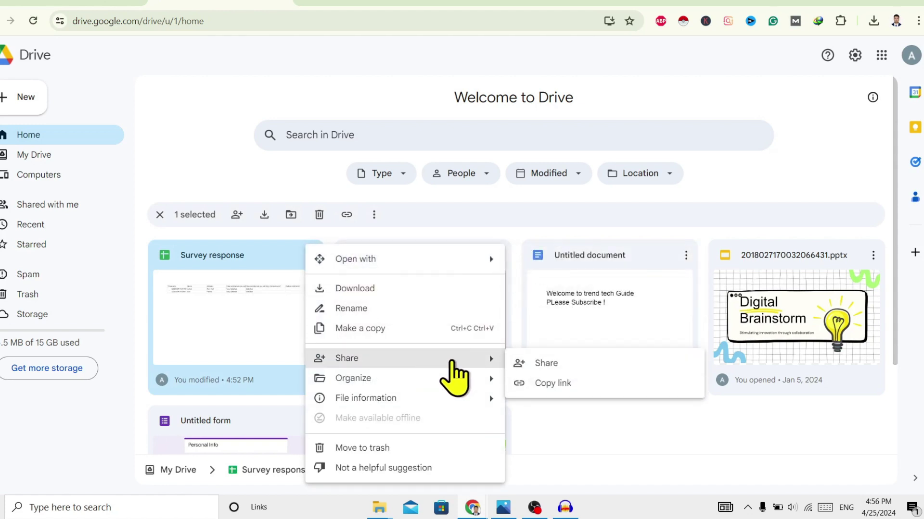
mouse_move(346, 358)
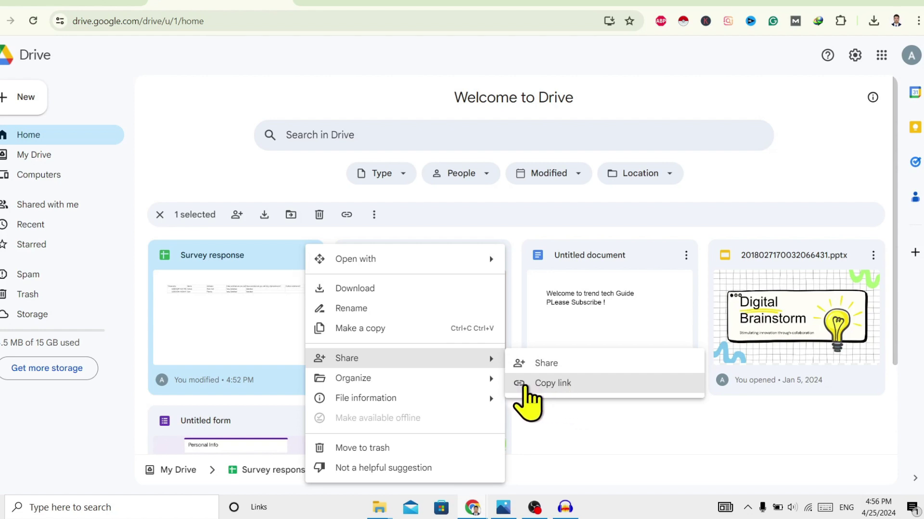
left_click(549, 363)
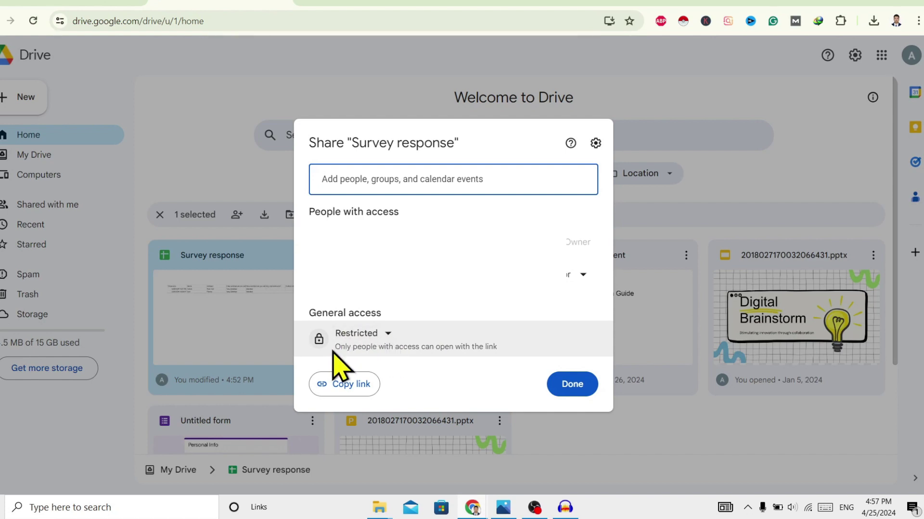
Step: Expand the Restricted general access dropdown in the Survey response Share dialog
left_click_drag(335, 347, 505, 354)
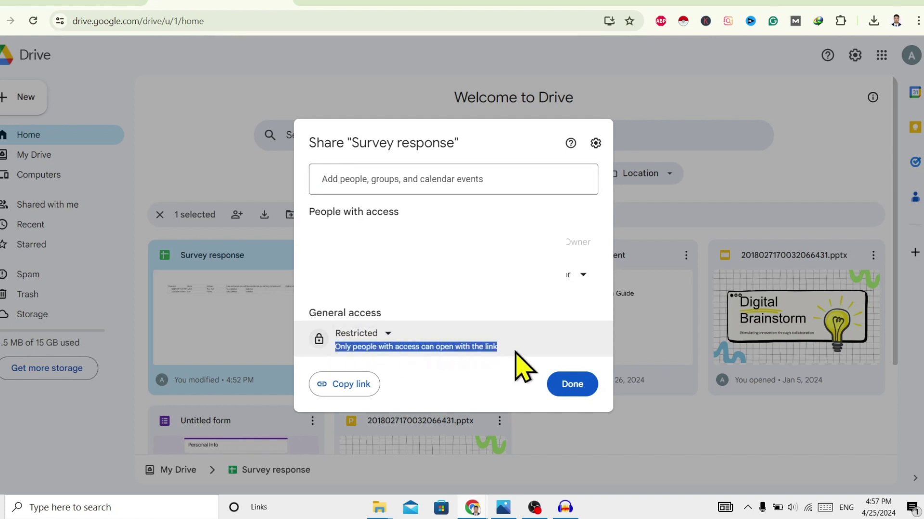
left_click(521, 366)
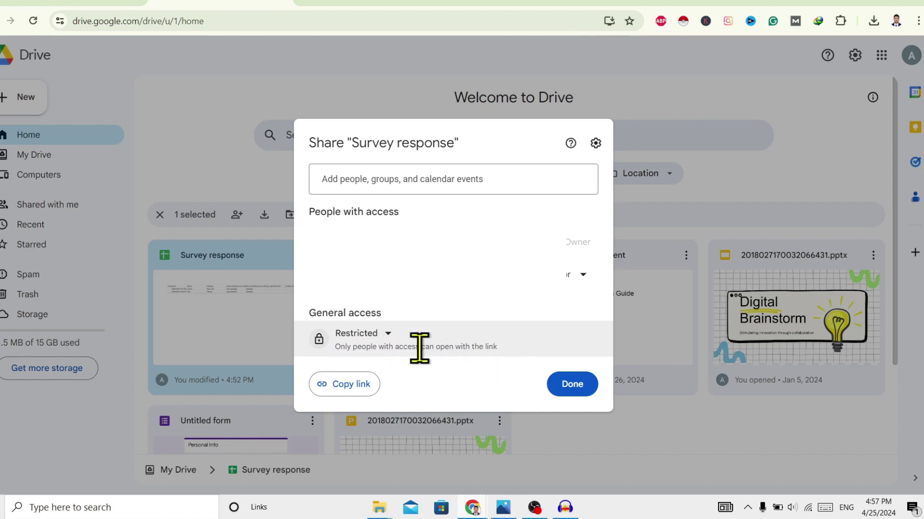
left_click(389, 334)
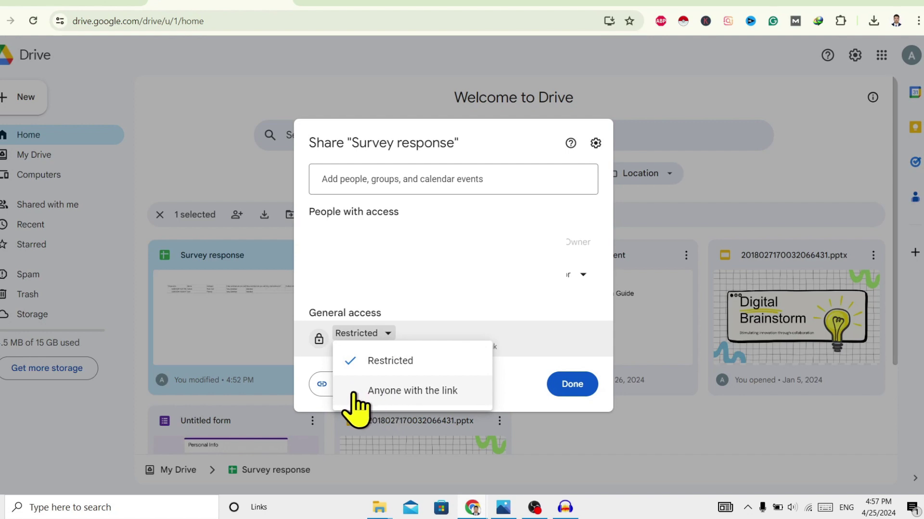
Step: Set Survey response's general access to 'Anyone with the link' as Viewer
left_click(448, 393)
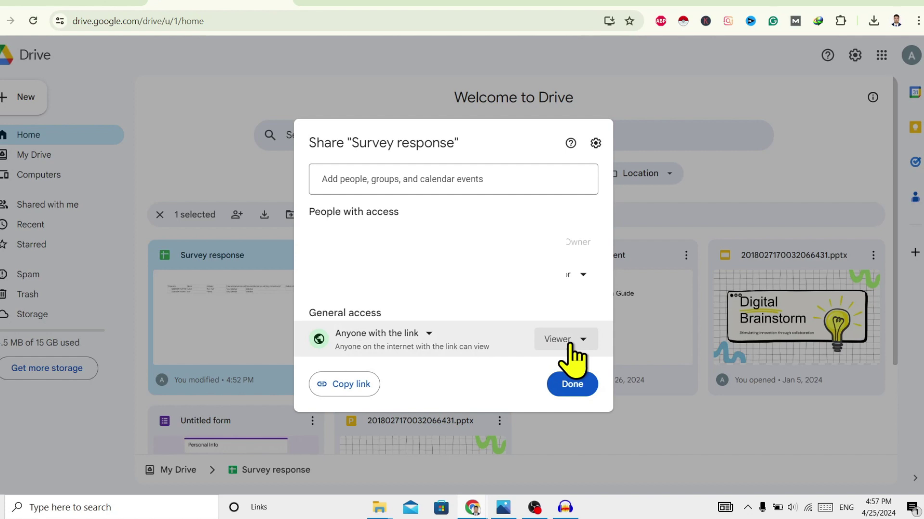
left_click(570, 341)
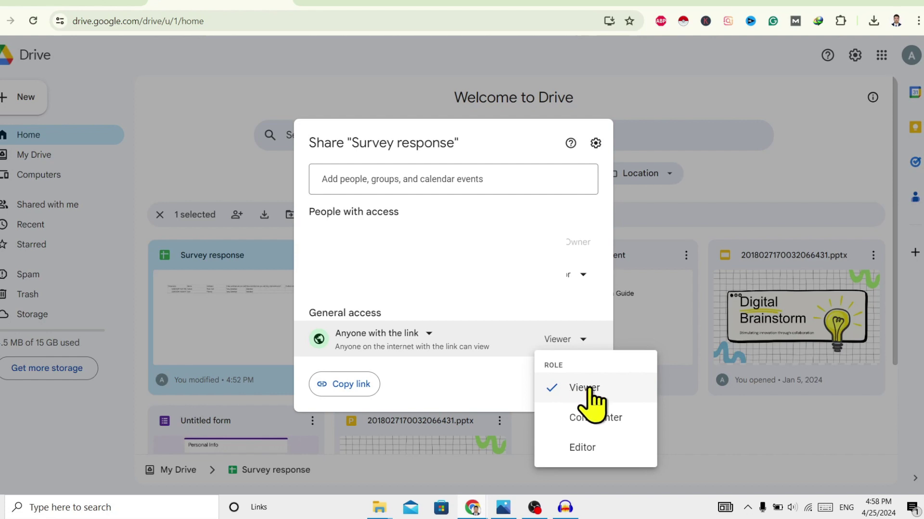
left_click(593, 388)
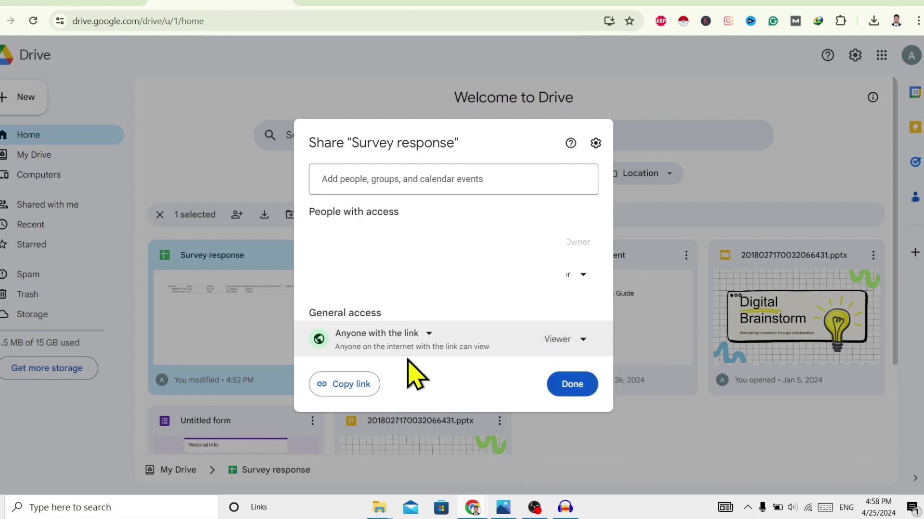
Step: Copy the Survey response shareable link to the clipboard
left_click(349, 386)
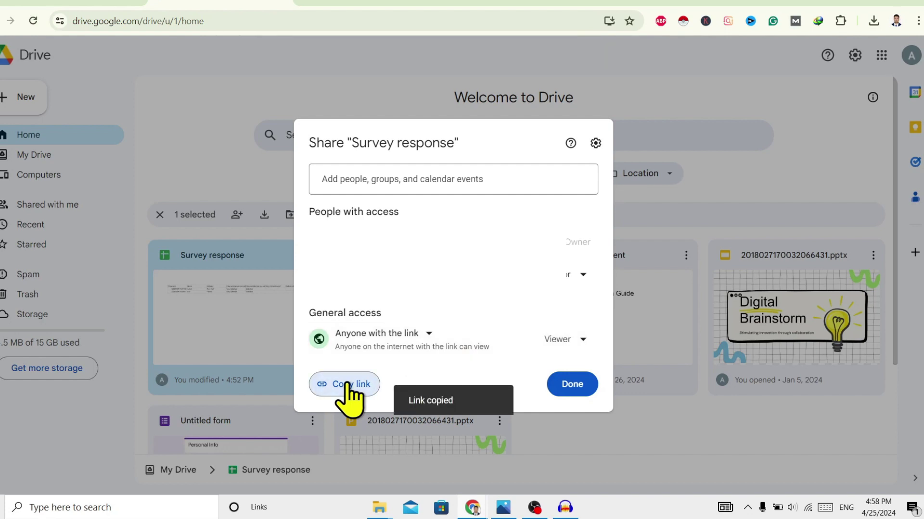